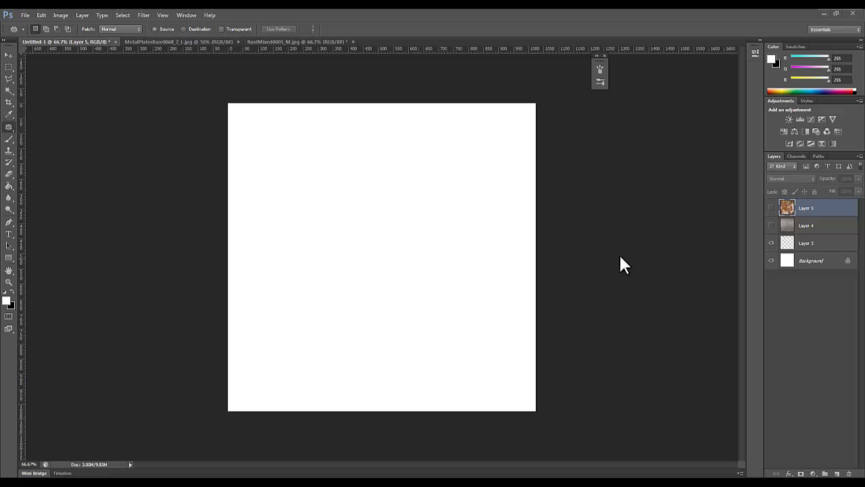
Step: Show the grey metal Layer 4 and rust Layer 5, toggling the rust off and on to compare
{"action": "left_click", "coordinate": [771, 225]}
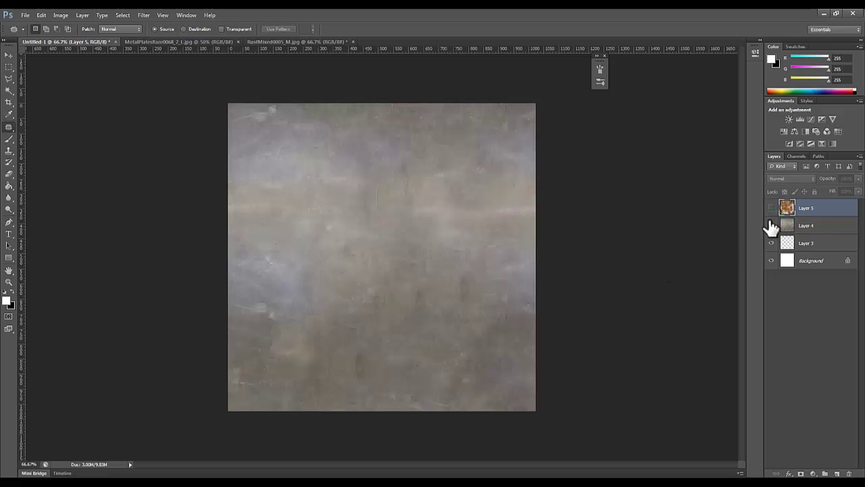
{"action": "left_click", "coordinate": [771, 207]}
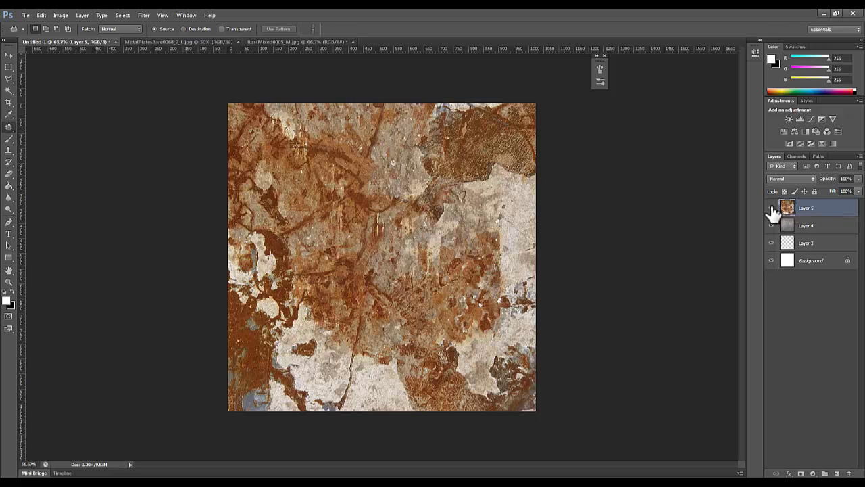
{"action": "left_click", "coordinate": [772, 209]}
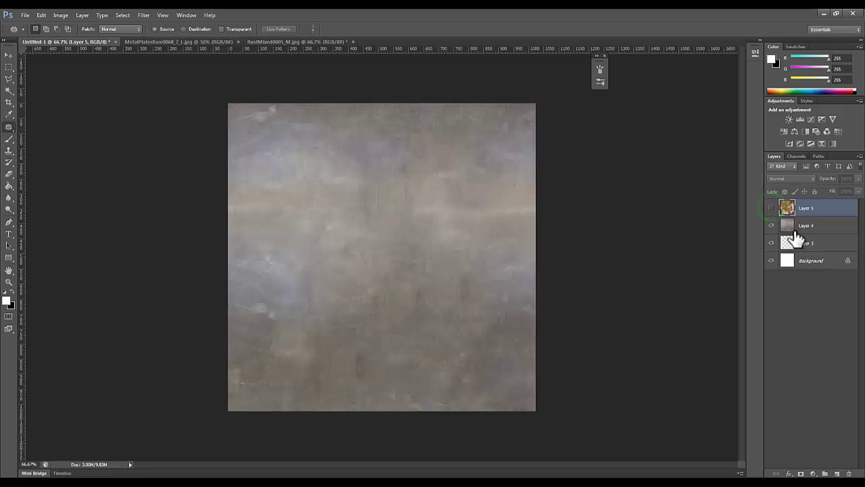
{"action": "left_click", "coordinate": [771, 209]}
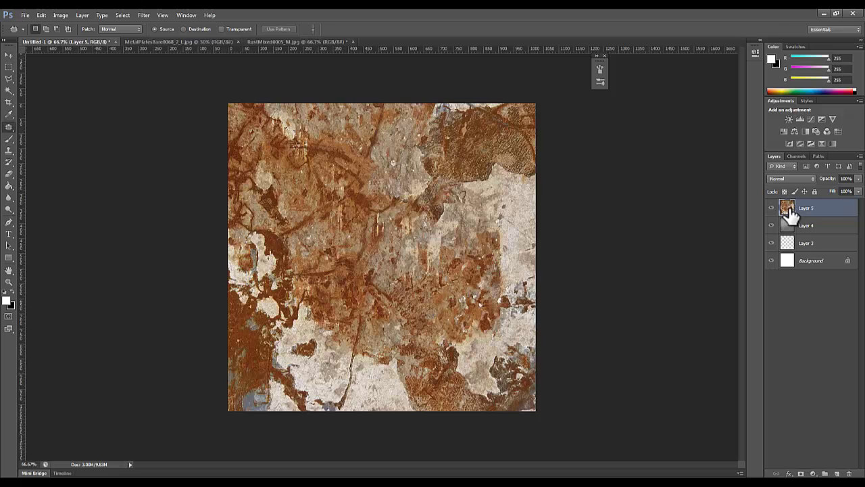
Step: Rename Layer 5 to 'Rust' and Layer 4 to 'Metal'
{"action": "double_click", "coordinate": [807, 208]}
{"action": "type", "text": "Rust"}
{"action": "key", "text": "Return"}
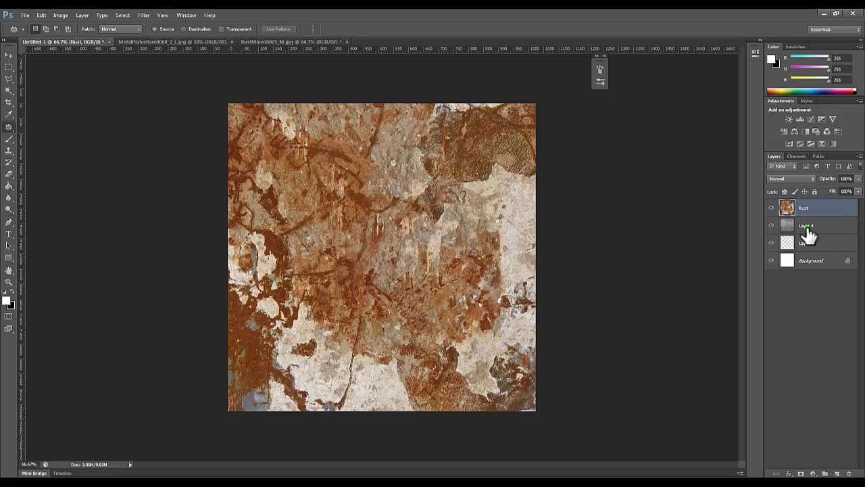
{"action": "double_click", "coordinate": [806, 226]}
{"action": "type", "text": "Met"}
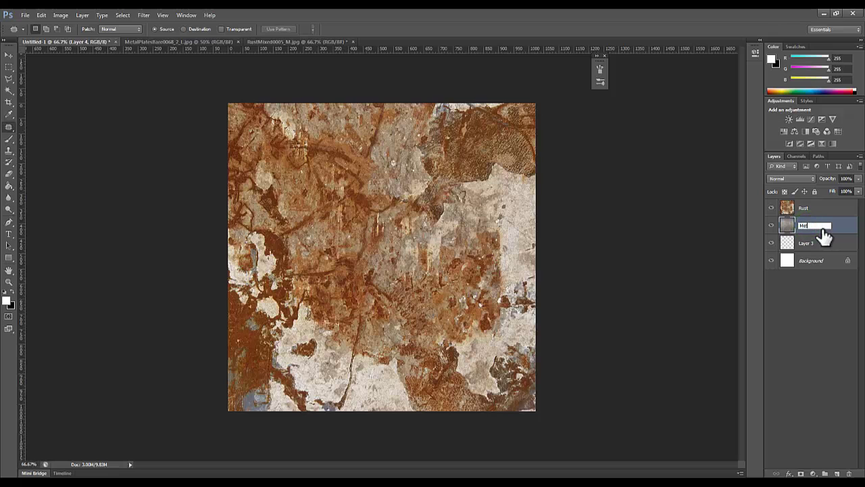
{"action": "type", "text": "al"}
{"action": "key", "text": "Return"}
Step: Convert the Background to Layer 0, delete it with the empty Layer 3, and select Rust
{"action": "left_click", "coordinate": [809, 242]}
{"action": "left_click", "coordinate": [811, 263], "text": "shift"}
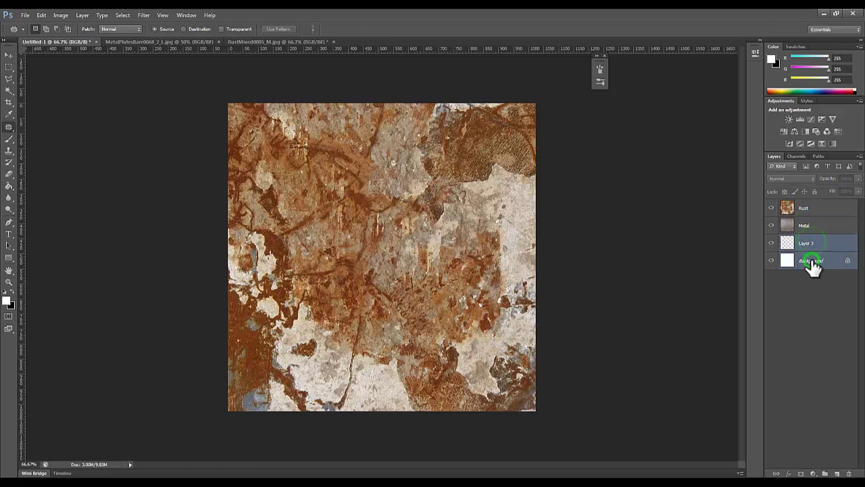
{"action": "double_click", "coordinate": [813, 266]}
{"action": "left_click", "coordinate": [509, 162]}
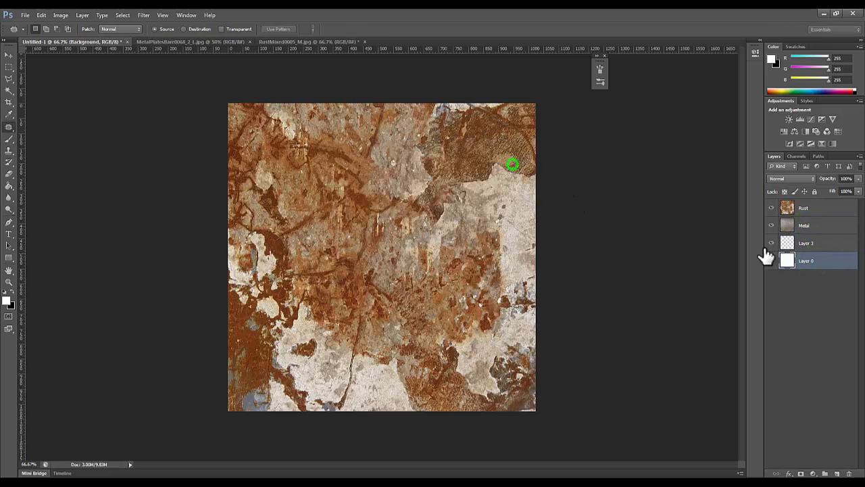
{"action": "left_click", "coordinate": [801, 246], "text": "shift"}
{"action": "key", "text": "Delete"}
{"action": "left_click", "coordinate": [787, 210]}
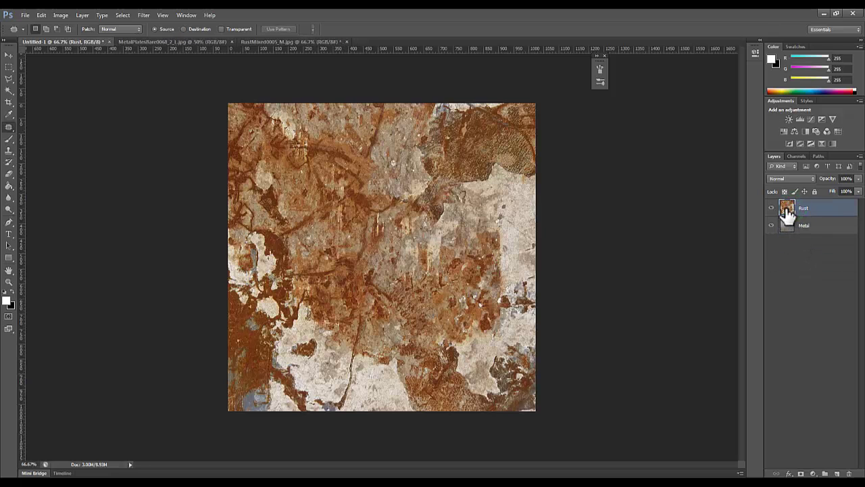
Step: Open the Rust layer's Blending Options and keep Blend If on Gray at 0–255
{"action": "right_click", "coordinate": [787, 211]}
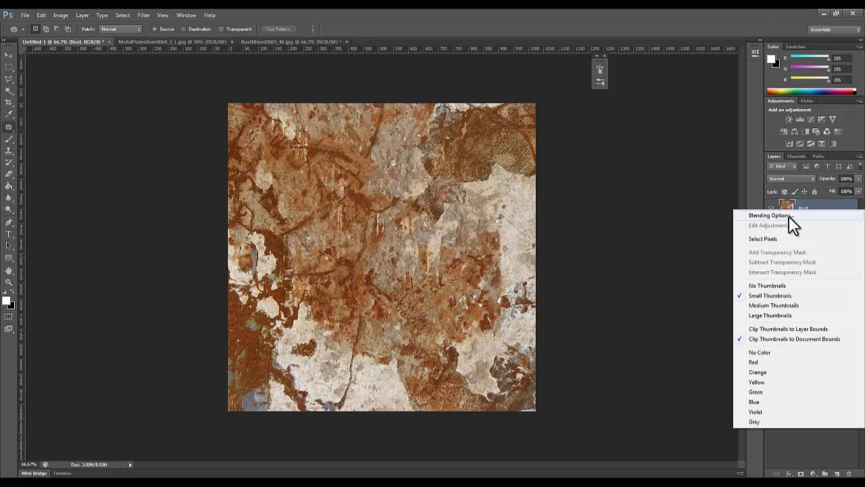
{"action": "key", "text": "Escape"}
{"action": "double_click", "coordinate": [787, 215]}
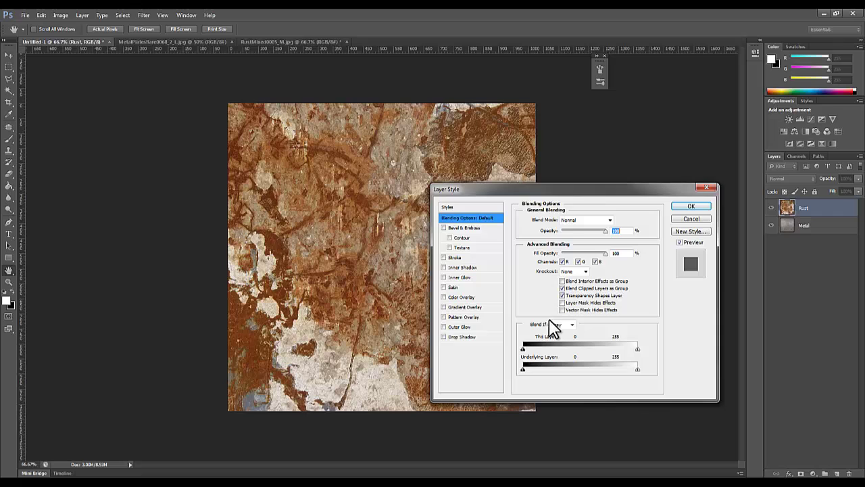
{"action": "left_click", "coordinate": [571, 326]}
{"action": "left_click", "coordinate": [559, 336]}
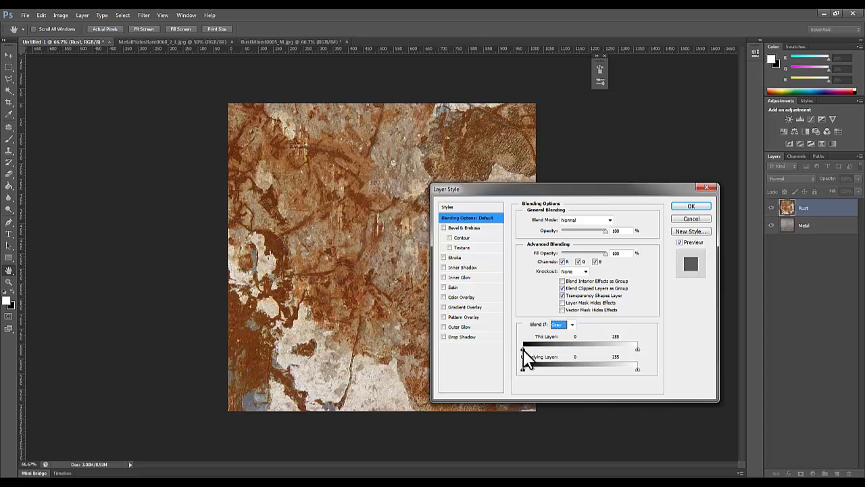
Step: Test the This Layer black slider, return it to 0, and set the white slider to 128
{"action": "left_click_drag", "start_coordinate": [523, 349], "coordinate": [565, 348]}
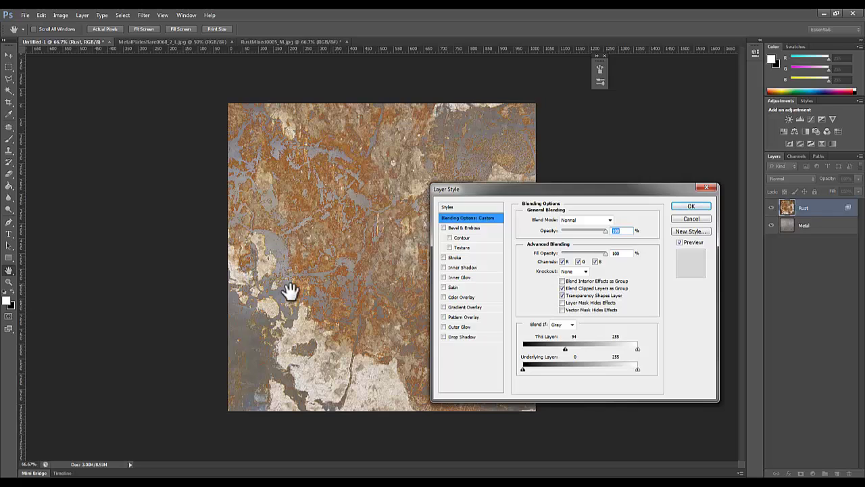
{"action": "left_click_drag", "start_coordinate": [565, 349], "coordinate": [547, 336]}
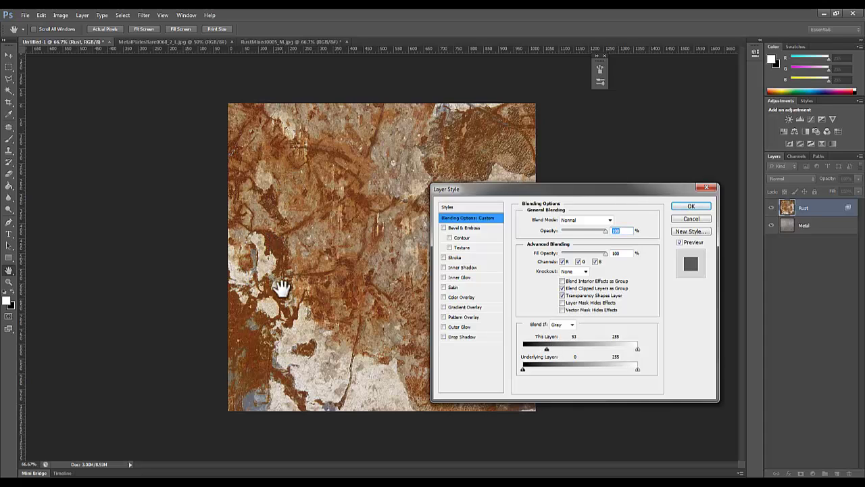
{"action": "left_click_drag", "start_coordinate": [547, 349], "coordinate": [523, 349]}
{"action": "left_click_drag", "start_coordinate": [637, 348], "coordinate": [581, 349]}
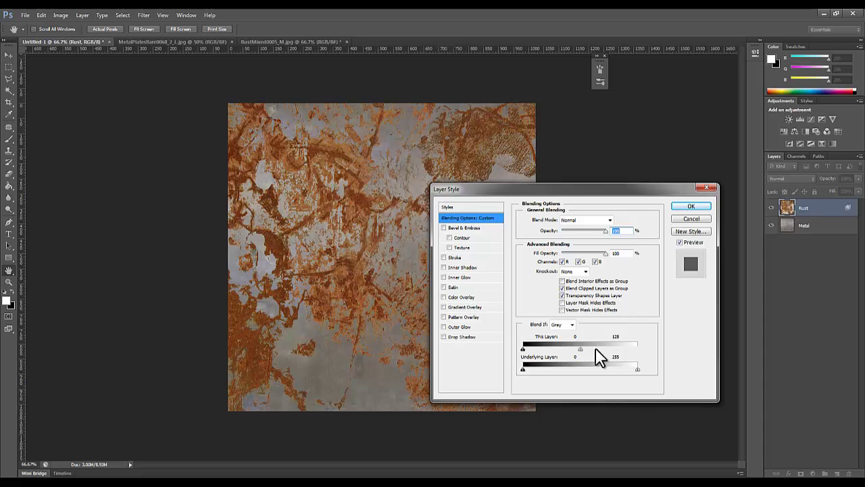
Step: Return the white slider to 255, try a split 0/41 dark fade, then restore black to 0
{"action": "left_click_drag", "start_coordinate": [597, 351], "coordinate": [637, 349]}
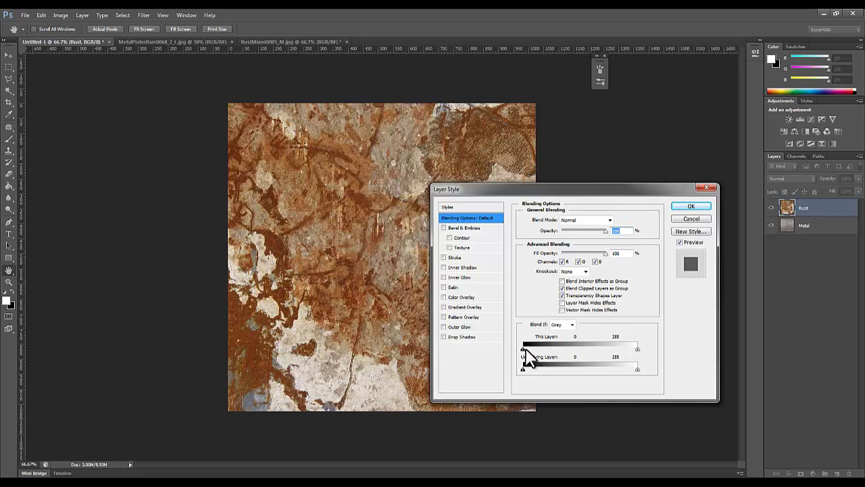
{"action": "key", "text": "alt"}
{"action": "left_click_drag", "start_coordinate": [524, 350], "coordinate": [591, 349]}
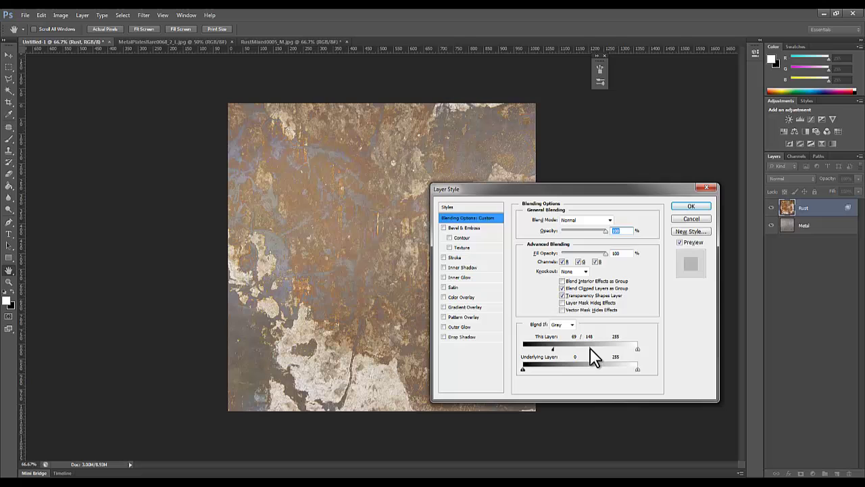
{"action": "left_click_drag", "start_coordinate": [590, 349], "coordinate": [524, 353]}
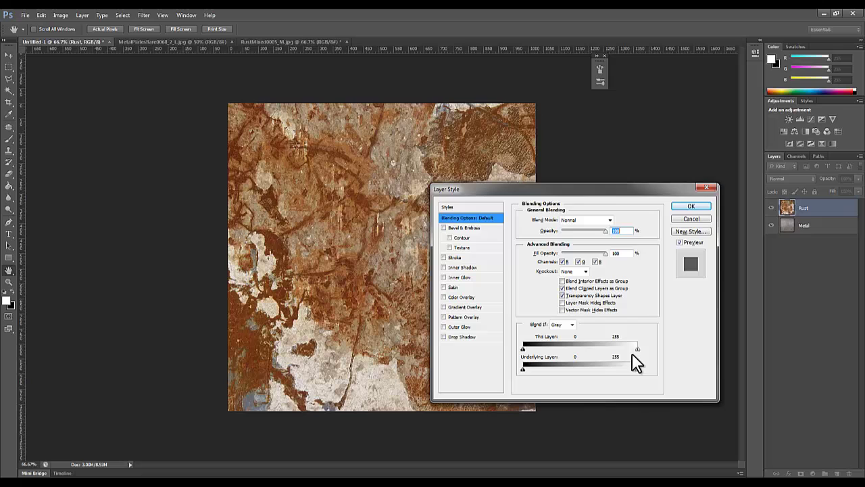
Step: Split the This Layer white slider into a 78/255 fade to hide light rust tones
{"action": "left_click_drag", "start_coordinate": [637, 352], "coordinate": [560, 347]}
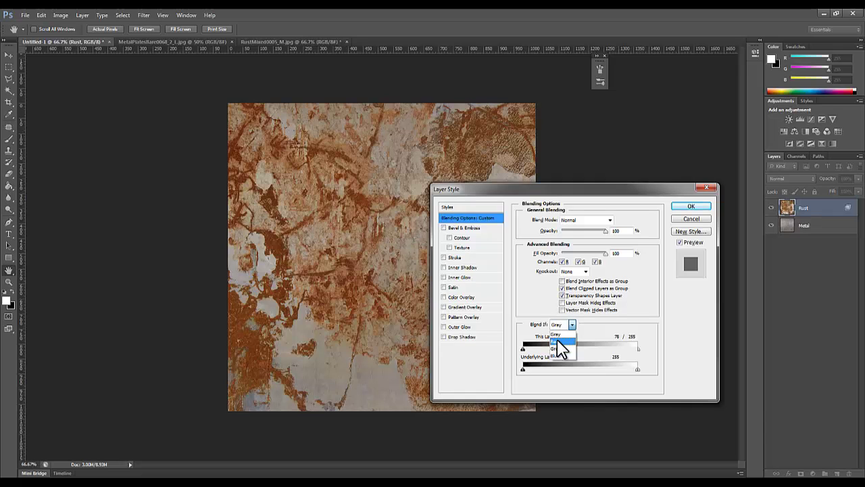
Step: Switch Blend If to Red and split the This Layer white slider to 110/255
{"action": "left_click", "coordinate": [560, 341]}
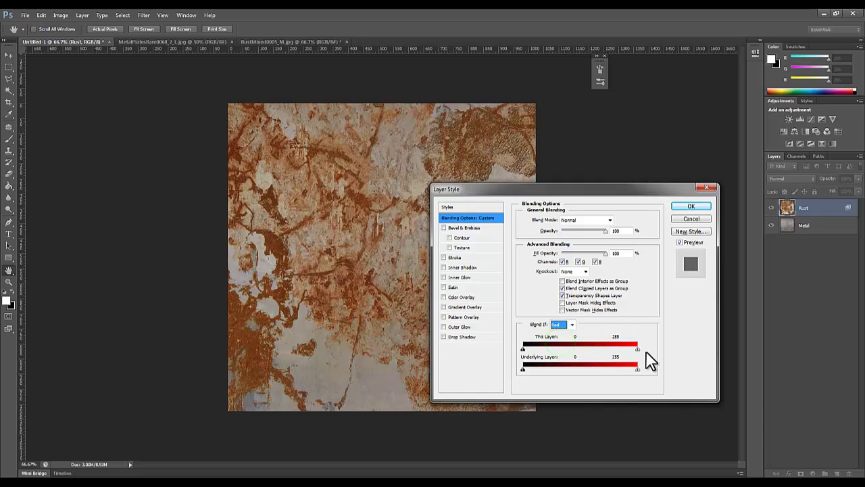
{"action": "key", "text": "alt"}
{"action": "left_click_drag", "start_coordinate": [636, 350], "coordinate": [569, 367]}
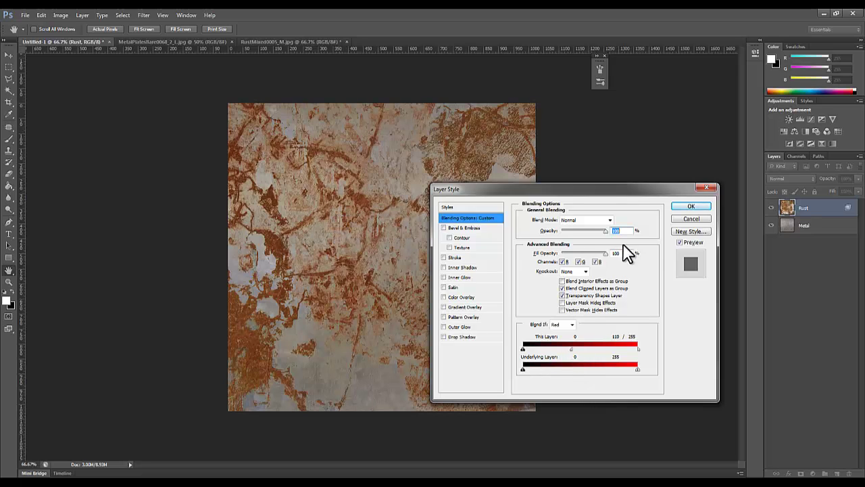
Step: Apply the layer style, copy the Rust pixels to a new Layer 1, and hide it
{"action": "left_click", "coordinate": [691, 207]}
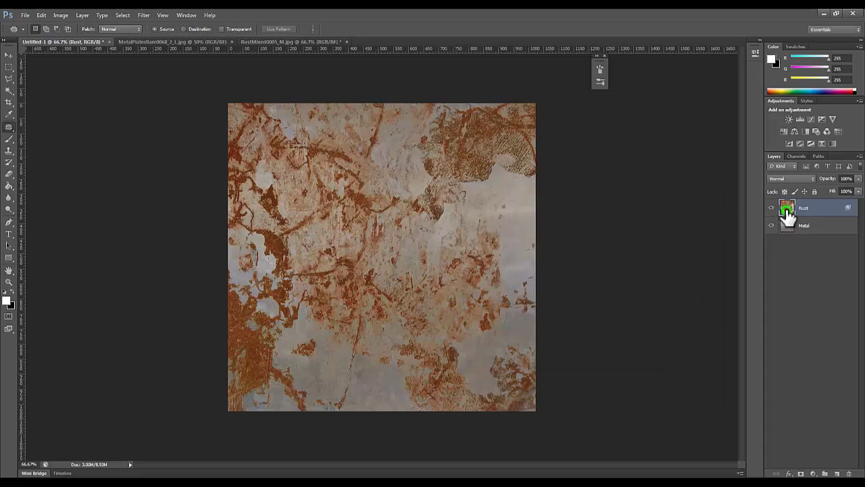
{"action": "left_click", "coordinate": [788, 209], "text": "ctrl"}
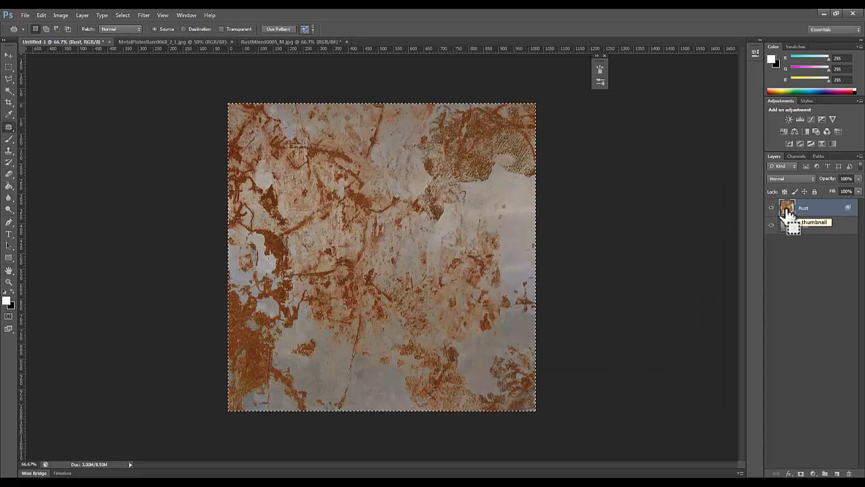
{"action": "key", "text": "ctrl+j"}
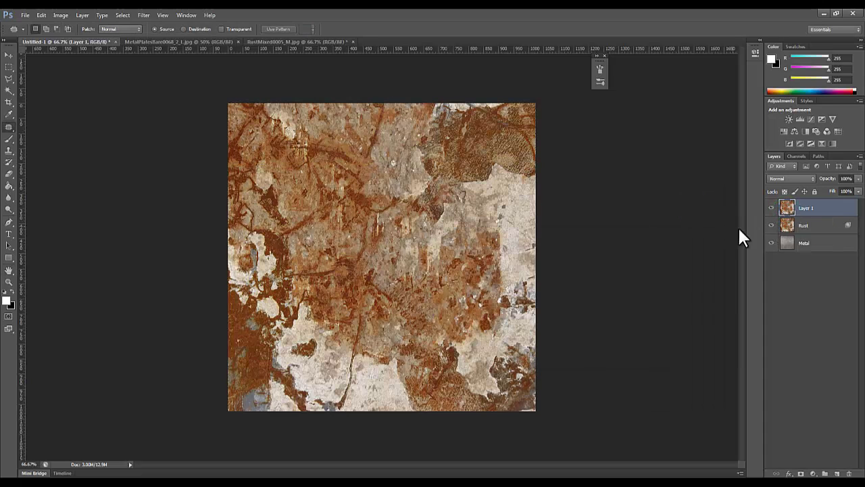
{"action": "left_click", "coordinate": [771, 207]}
{"action": "left_click", "coordinate": [771, 208]}
{"action": "left_click", "coordinate": [771, 208]}
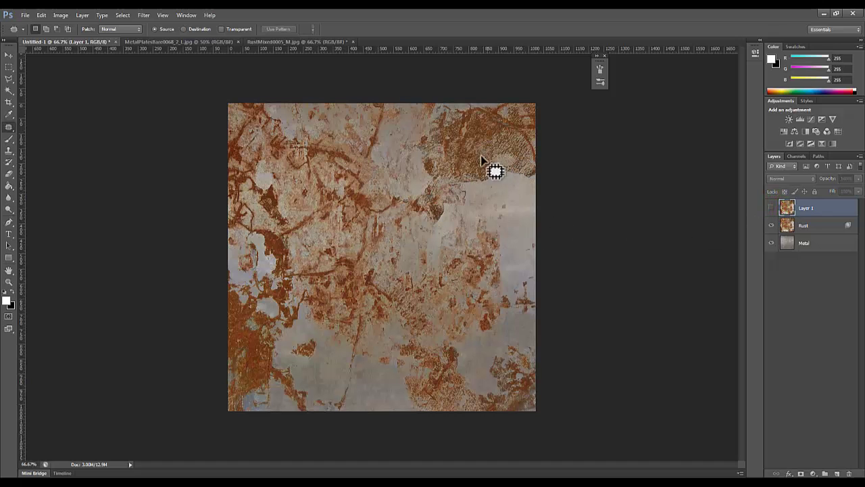
Step: Toggle the Rust layer's visibility to compare, then open and close its Layer Style
{"action": "left_click", "coordinate": [771, 226]}
{"action": "left_click", "coordinate": [772, 227]}
{"action": "left_click", "coordinate": [811, 228]}
{"action": "double_click", "coordinate": [834, 228]}
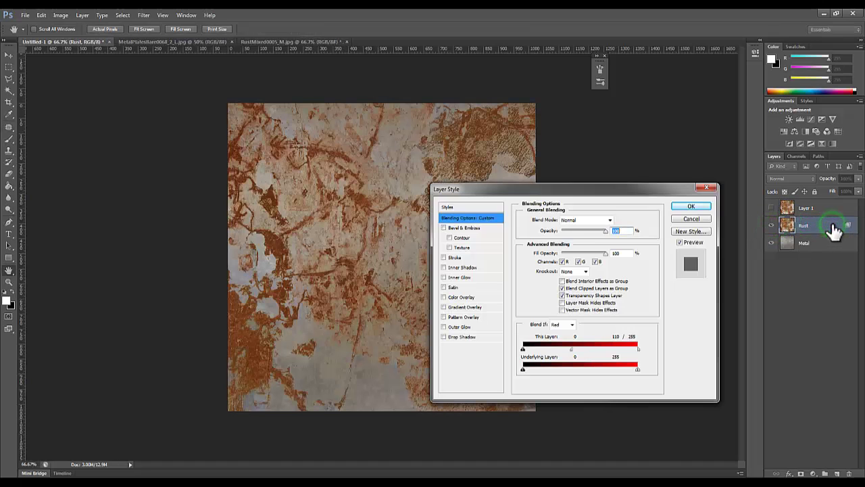
{"action": "left_click", "coordinate": [691, 206]}
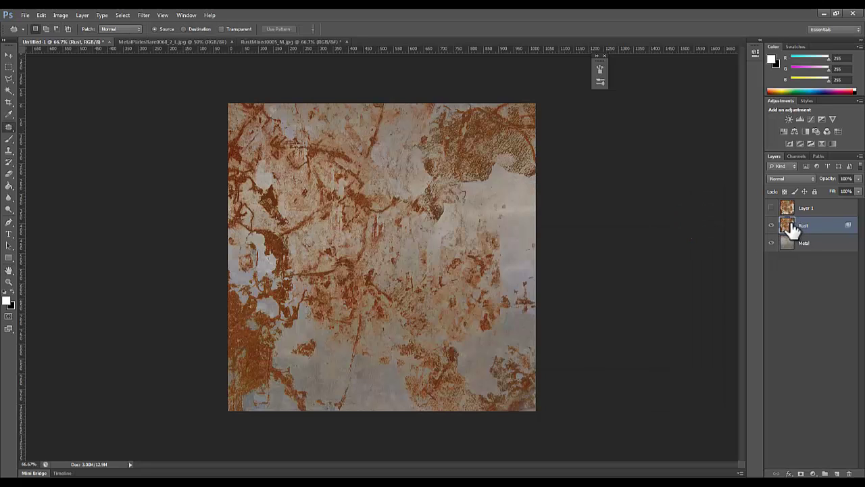
Step: Delete Layer 1, then toggle the rust off and on to compare against the metal
{"action": "left_click", "coordinate": [771, 208]}
{"action": "left_click", "coordinate": [772, 208]}
{"action": "left_click", "coordinate": [792, 211]}
{"action": "key", "text": "Delete"}
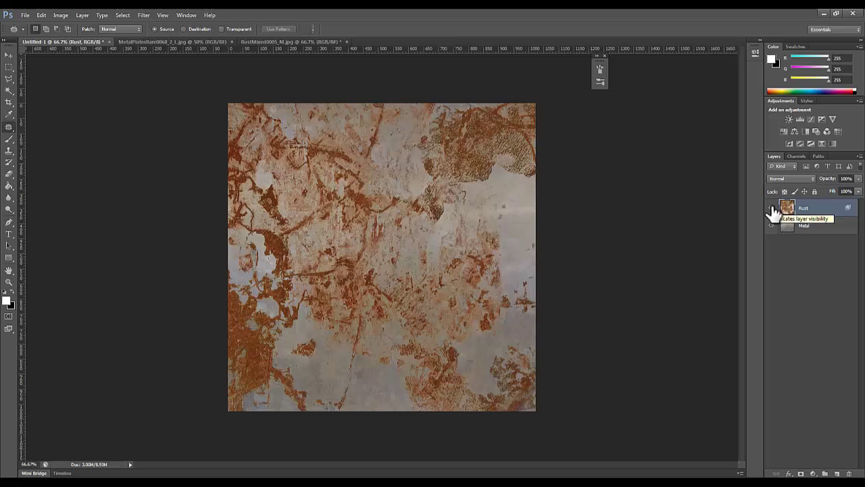
{"action": "left_click", "coordinate": [772, 208]}
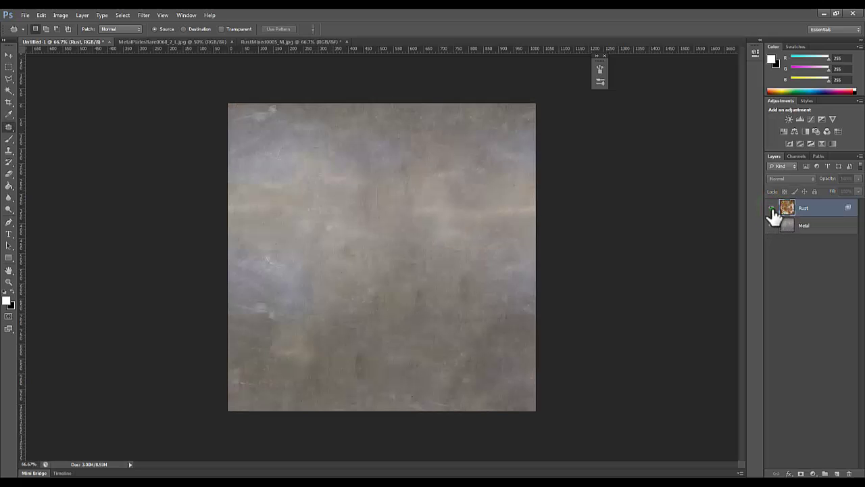
{"action": "left_click", "coordinate": [772, 208]}
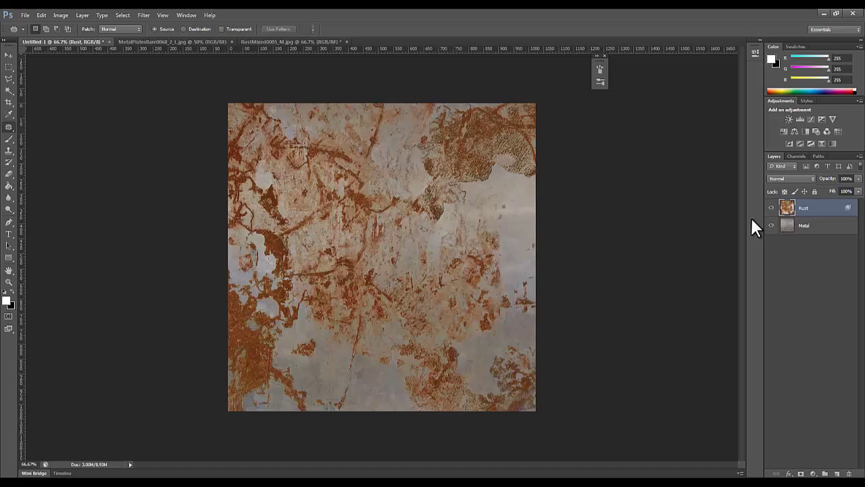
{"action": "mouse_move", "coordinate": [787, 209]}
{"action": "left_mouse_down"}
{"action": "mouse_move", "coordinate": [790, 224]}
{"action": "mouse_move", "coordinate": [787, 206]}
{"action": "left_mouse_up"}
{"action": "left_click", "coordinate": [783, 177]}
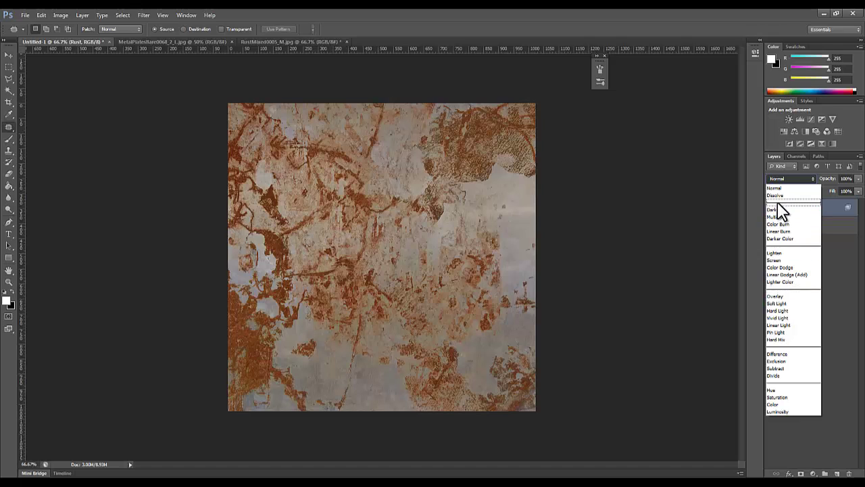
{"action": "left_click", "coordinate": [779, 187]}
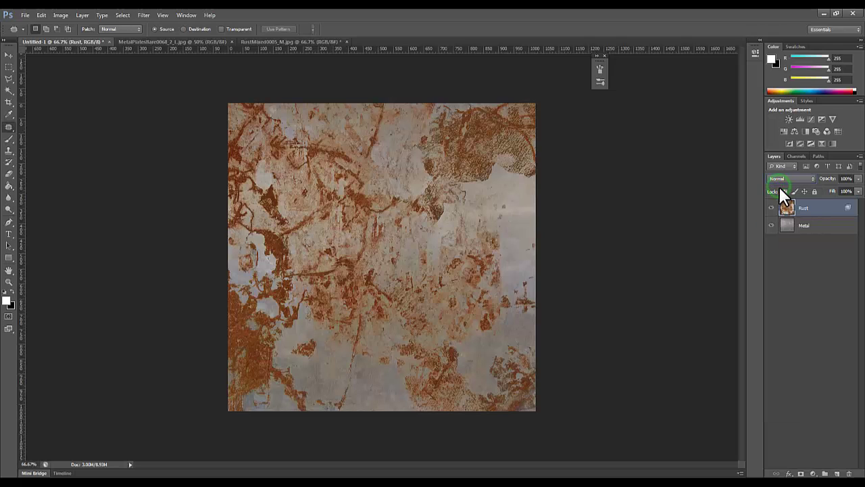